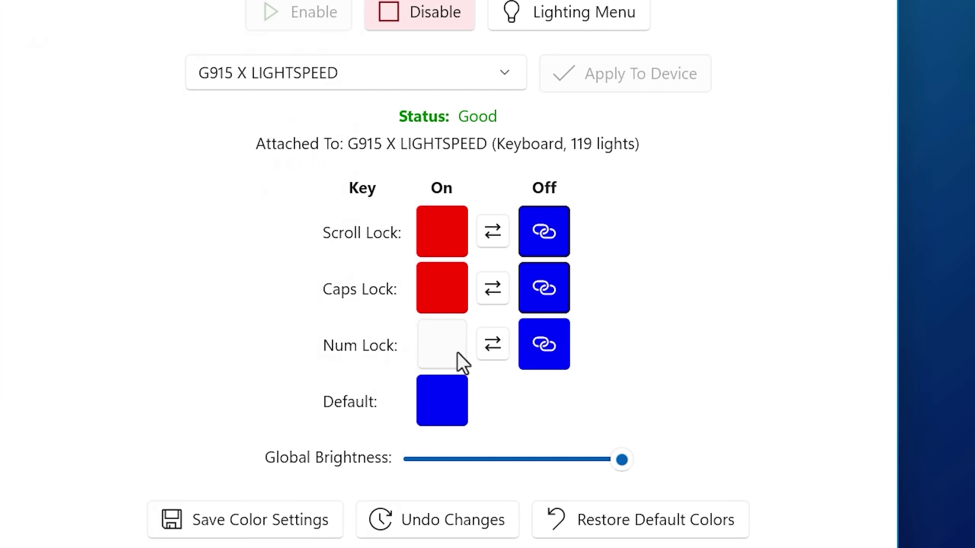
Step: Set Num Lock's on colour to red
{"action": "left_click", "coordinate": [457, 353]}
{"action": "type", "text": "start key-lighting-indicator://set?standardkeycolor=0,255,0"}
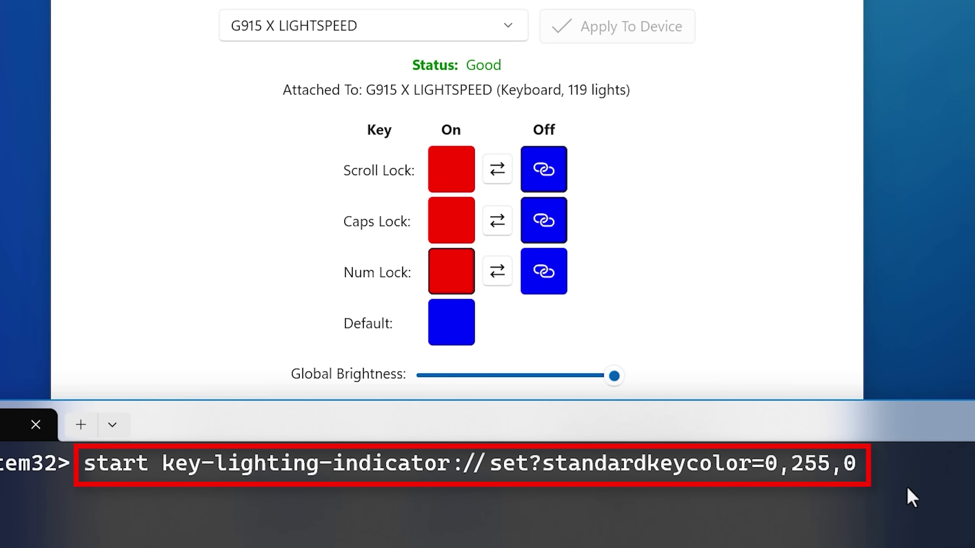
Step: Run the URL command that sets the standard key colour to 0,255,0 (green)
{"action": "key", "text": "Return"}
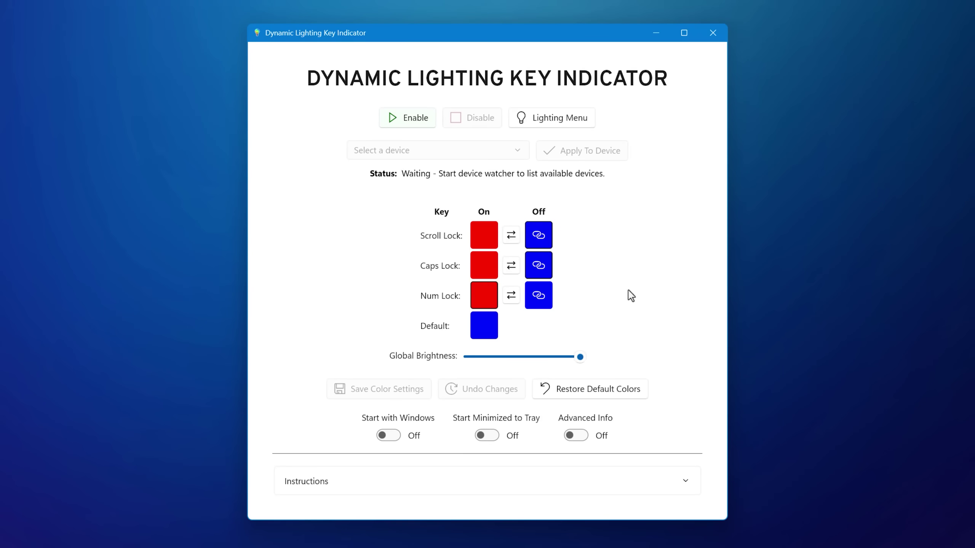
Step: Close the app window to the tray and bring up the tray icon's Restart Process and Exit options
{"action": "left_click", "coordinate": [709, 34]}
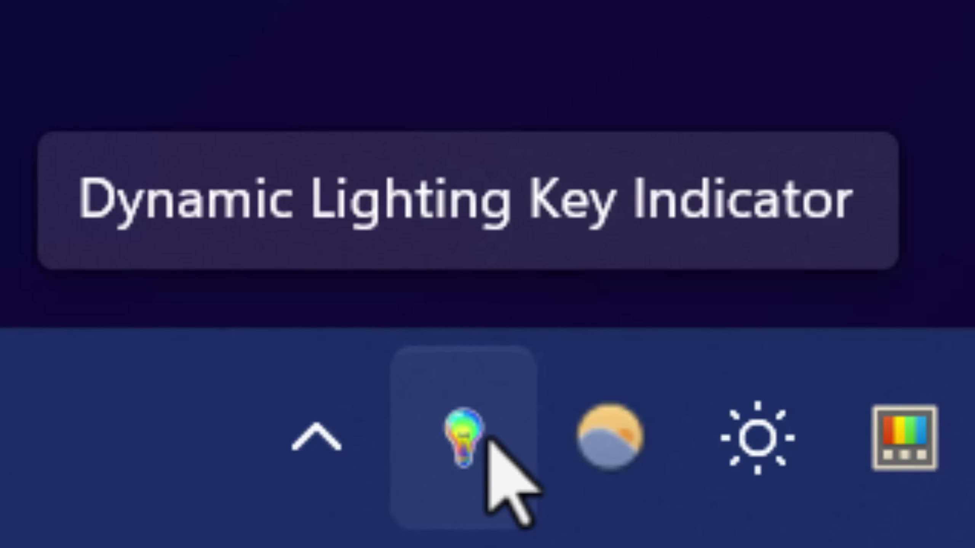
{"action": "right_click", "coordinate": [457, 479]}
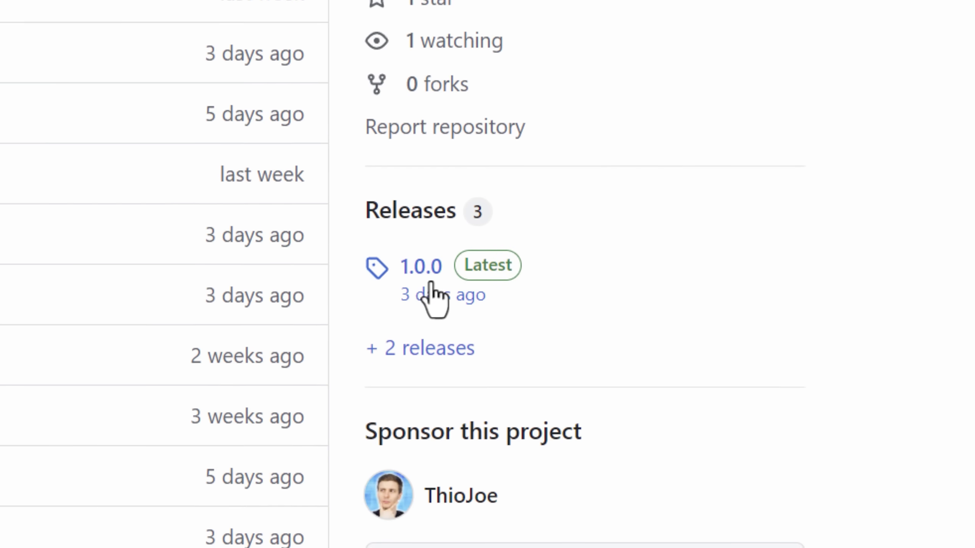
Step: Open the repository's 1.0.0 release page
{"action": "left_click", "coordinate": [406, 265]}
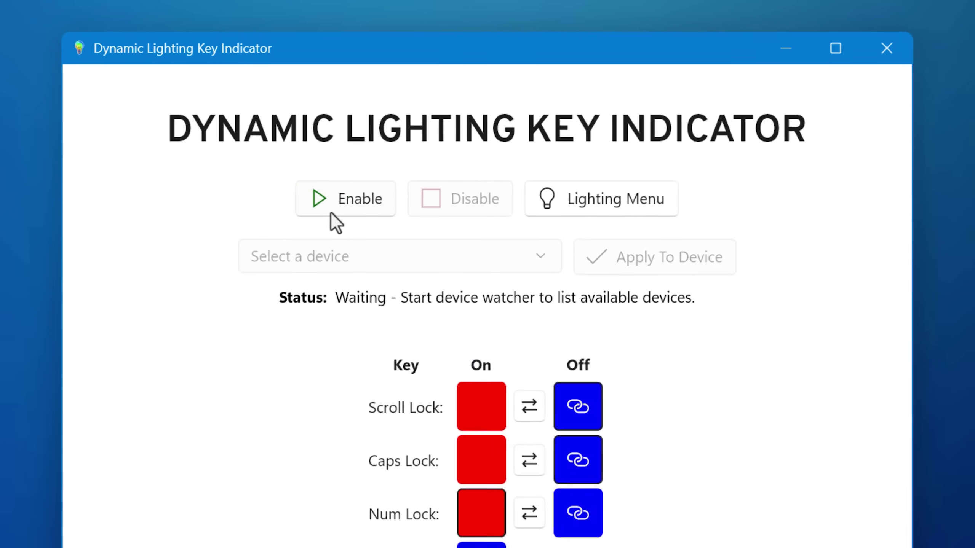
Step: Start the device watcher, select the G915 X LIGHTSPEED keyboard, and apply the app to it
{"action": "left_click", "coordinate": [381, 128]}
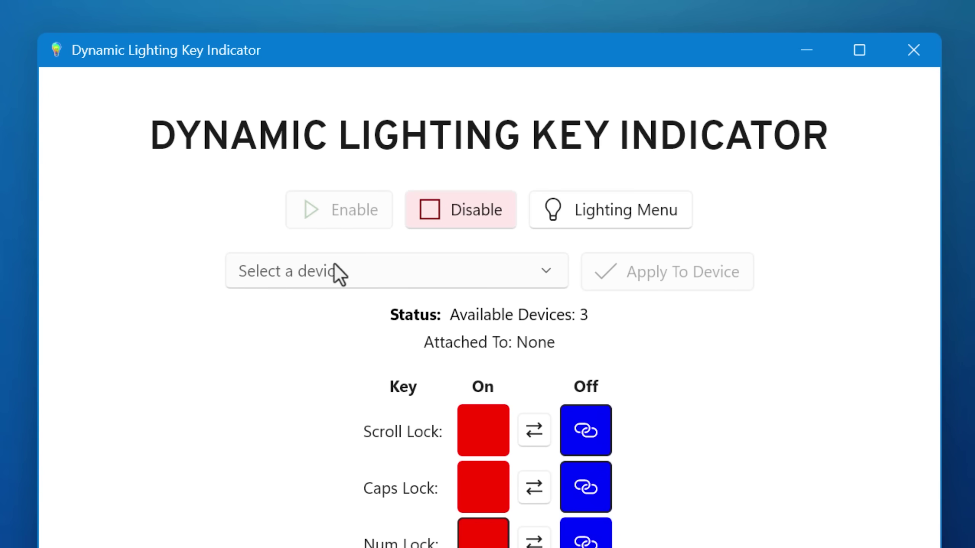
{"action": "left_click", "coordinate": [495, 274]}
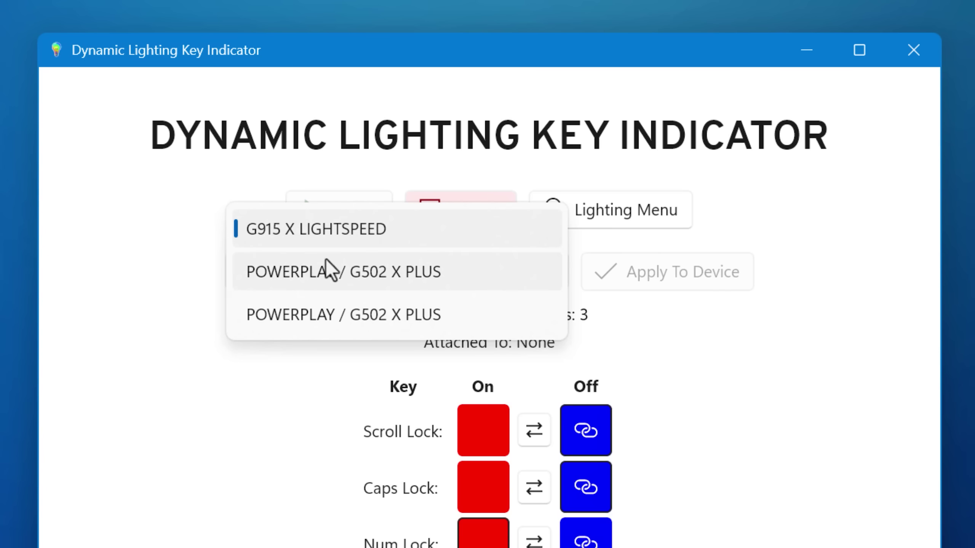
{"action": "left_click", "coordinate": [258, 241]}
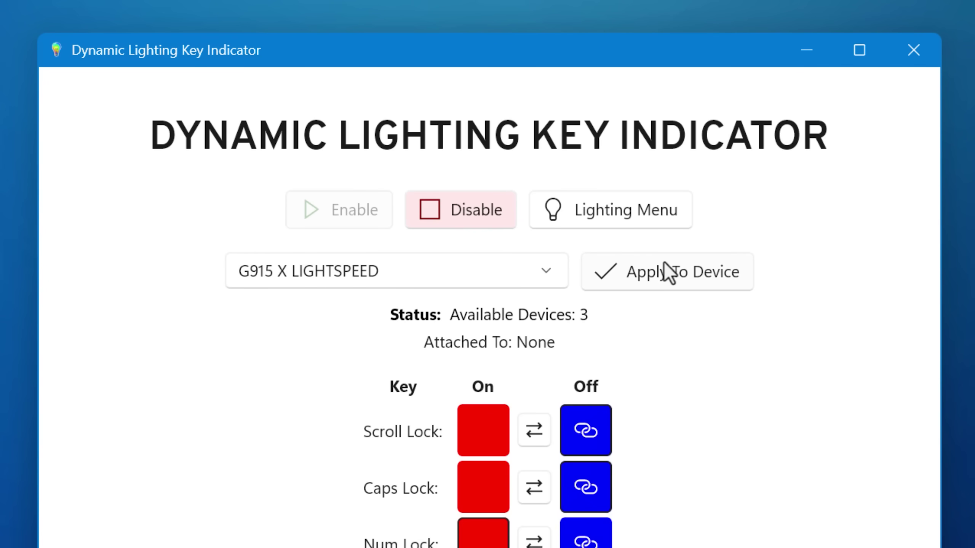
{"action": "left_click", "coordinate": [483, 223]}
{"action": "left_click", "coordinate": [336, 213]}
{"action": "left_click", "coordinate": [368, 269]}
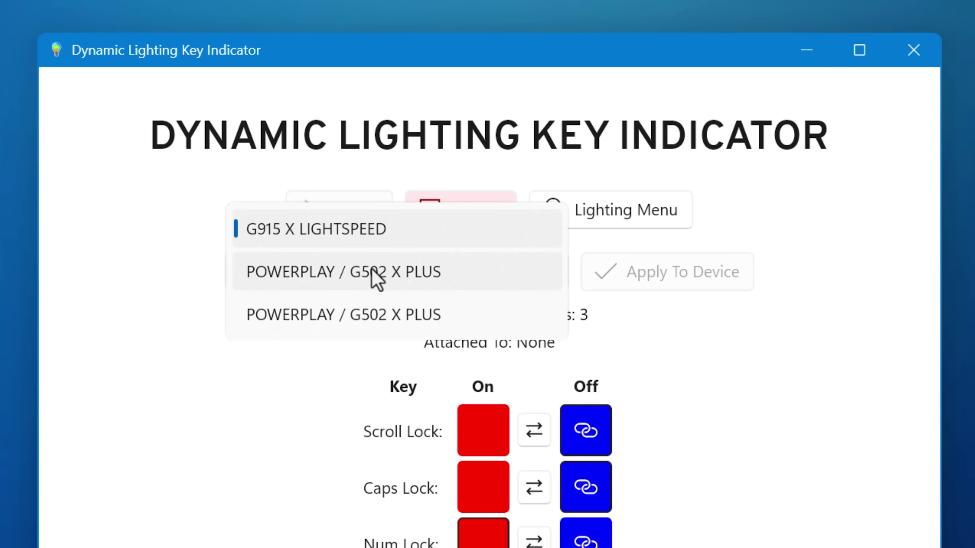
{"action": "left_click", "coordinate": [254, 240]}
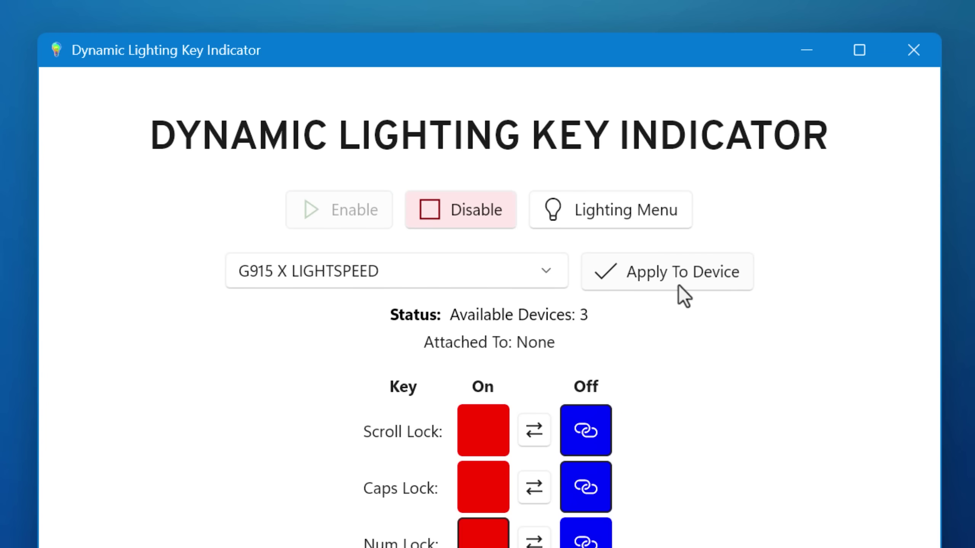
{"action": "left_click", "coordinate": [658, 280]}
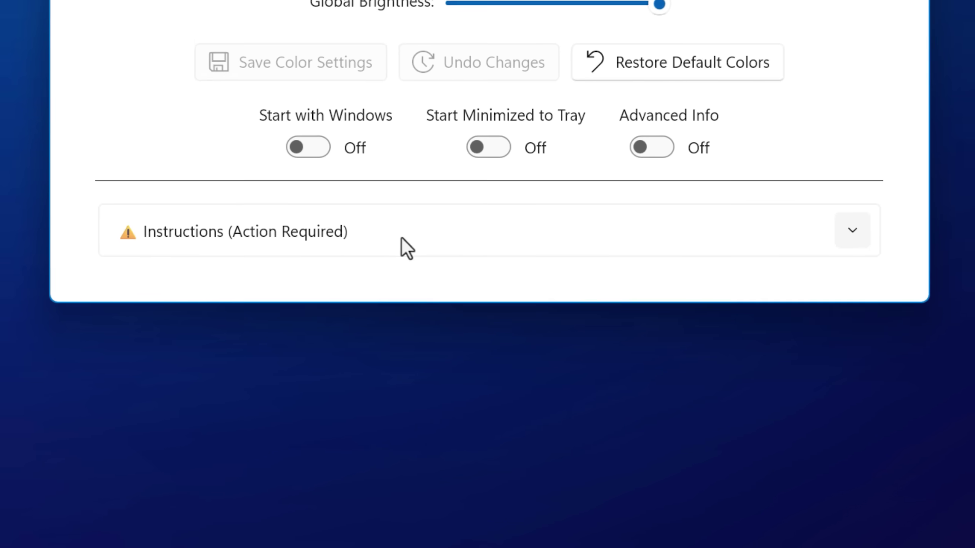
Step: Expand the Action Required instructions and follow the Personalization > Dynamic Lighting settings link
{"action": "left_click", "coordinate": [439, 490]}
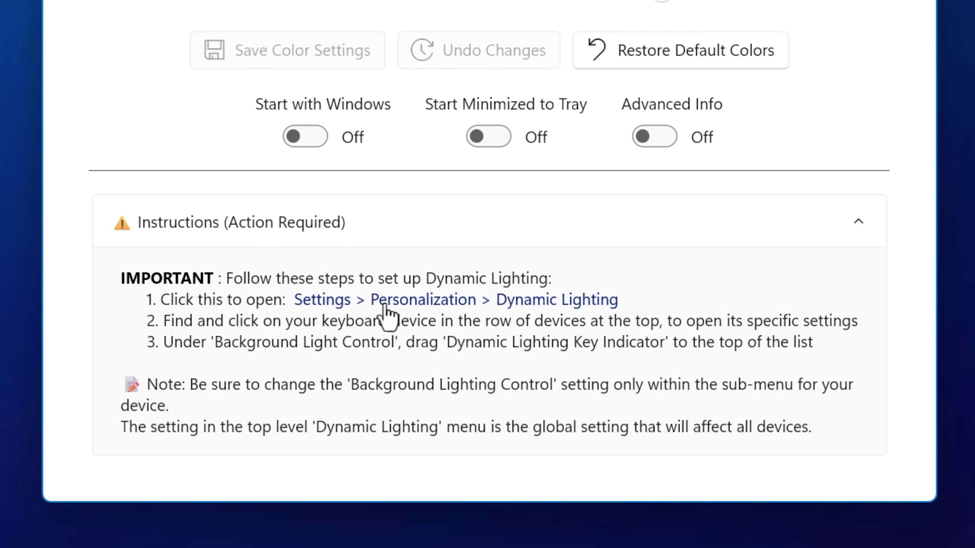
{"action": "left_click", "coordinate": [351, 306]}
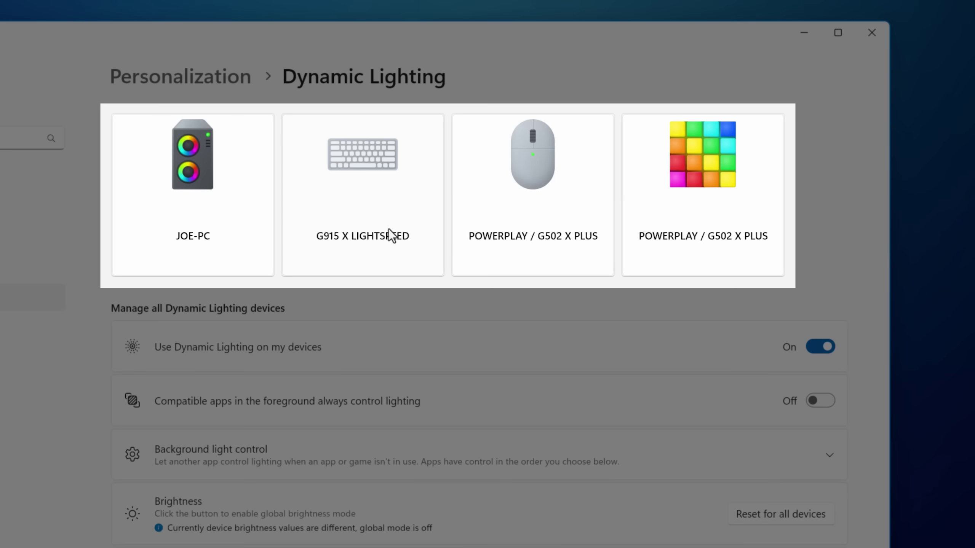
Step: Move Dynamic Lighting Key Indicator to the top of G915 X LIGHTSPEED's background light control, then minimise Settings
{"action": "left_click", "coordinate": [369, 222]}
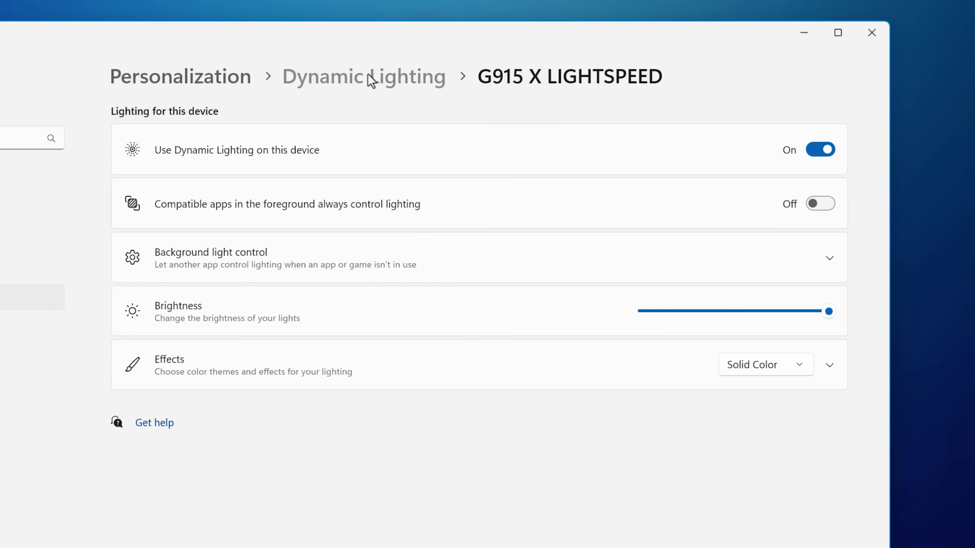
{"action": "left_click", "coordinate": [369, 76]}
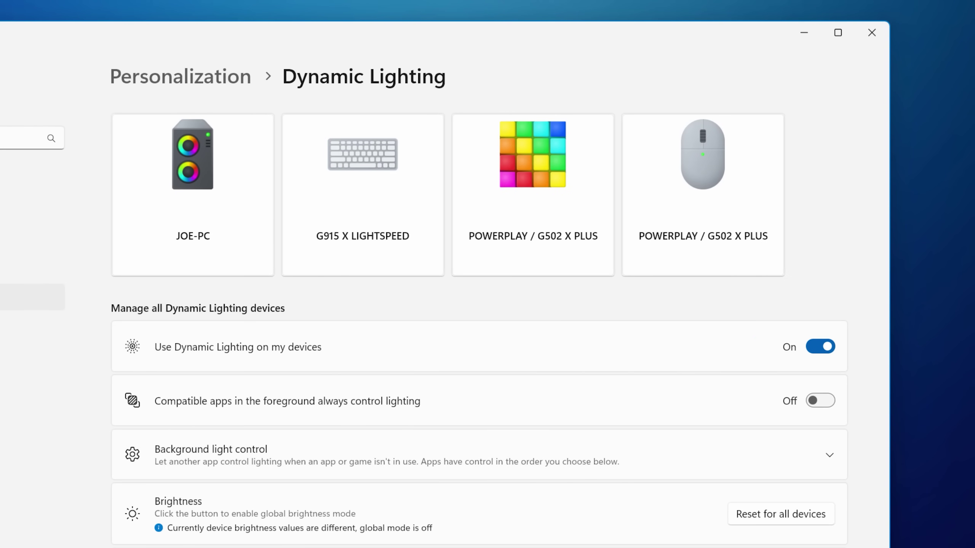
{"action": "left_click", "coordinate": [380, 199]}
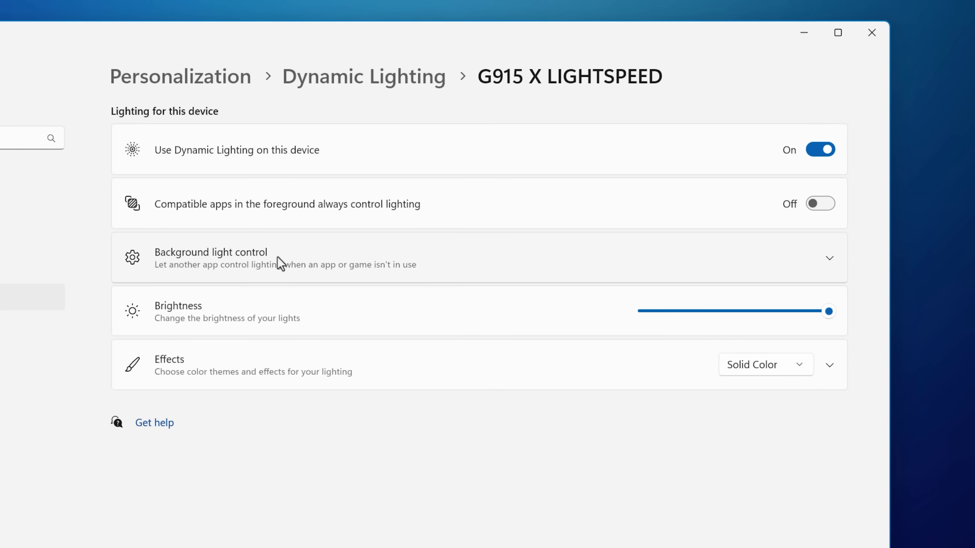
{"action": "left_click", "coordinate": [469, 257]}
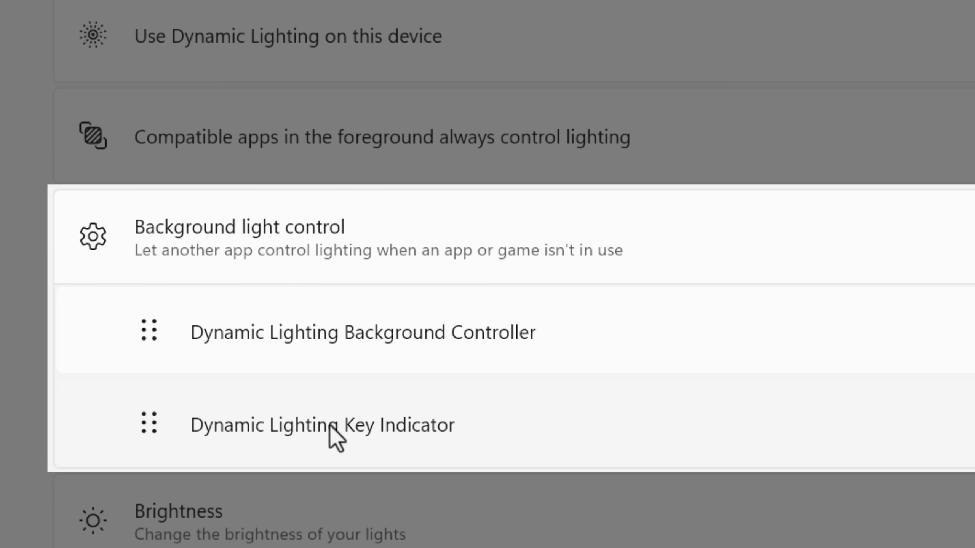
{"action": "mouse_move", "coordinate": [207, 411]}
{"action": "left_mouse_down"}
{"action": "mouse_move", "coordinate": [202, 312]}
{"action": "mouse_move", "coordinate": [176, 337]}
{"action": "mouse_move", "coordinate": [262, 333]}
{"action": "left_mouse_up"}
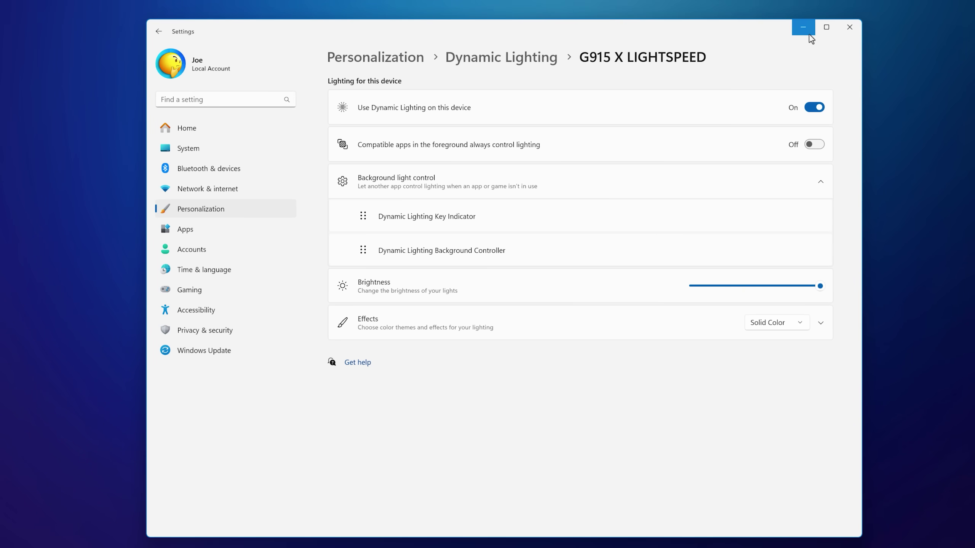
{"action": "left_click", "coordinate": [803, 27]}
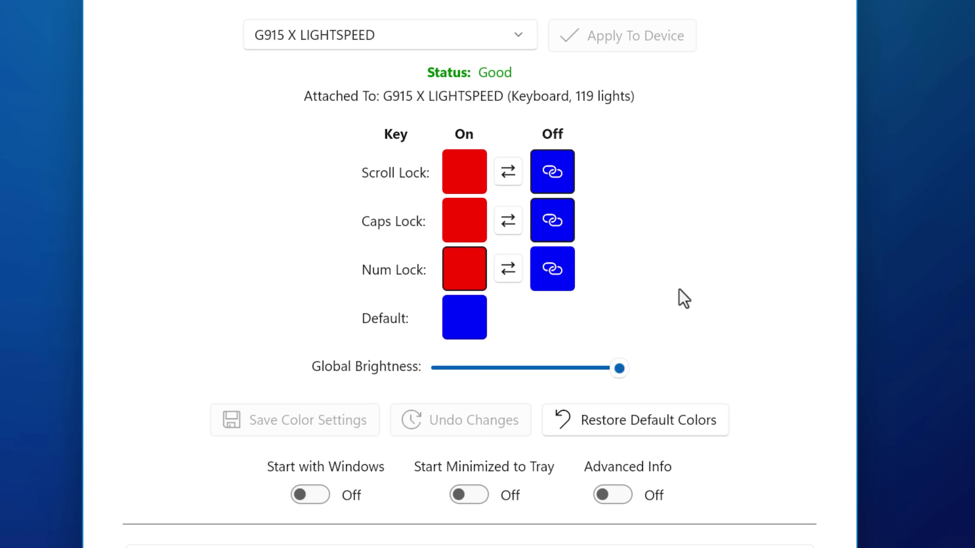
Step: Try a new default colour from the spectrum, then restore the original lock key colours
{"action": "left_click", "coordinate": [470, 317]}
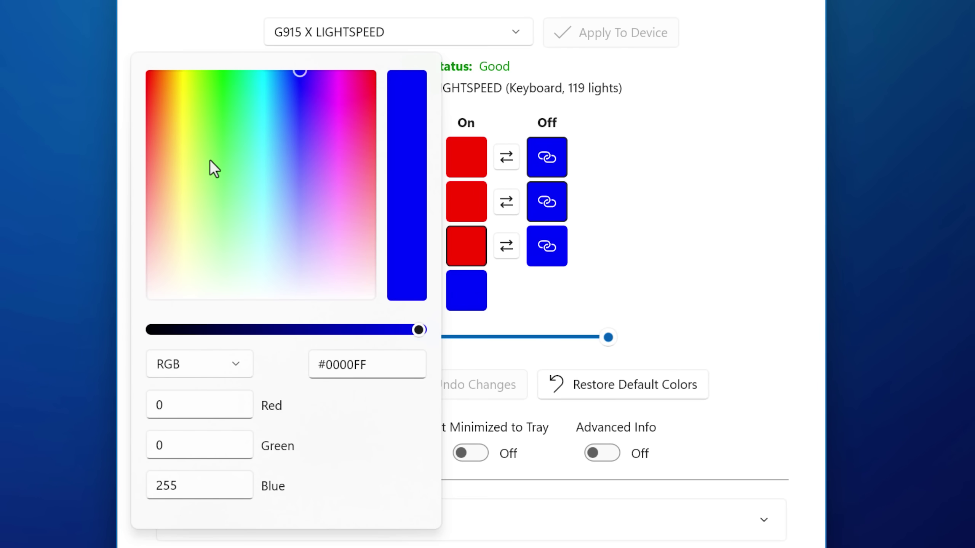
{"action": "mouse_move", "coordinate": [293, 72]}
{"action": "left_mouse_down"}
{"action": "mouse_move", "coordinate": [190, 222]}
{"action": "mouse_move", "coordinate": [270, 205]}
{"action": "mouse_move", "coordinate": [386, 133]}
{"action": "mouse_move", "coordinate": [142, 109]}
{"action": "mouse_move", "coordinate": [293, 209]}
{"action": "mouse_move", "coordinate": [257, 93]}
{"action": "mouse_move", "coordinate": [263, 139]}
{"action": "mouse_move", "coordinate": [309, 126]}
{"action": "left_mouse_up"}
{"action": "left_click", "coordinate": [778, 288]}
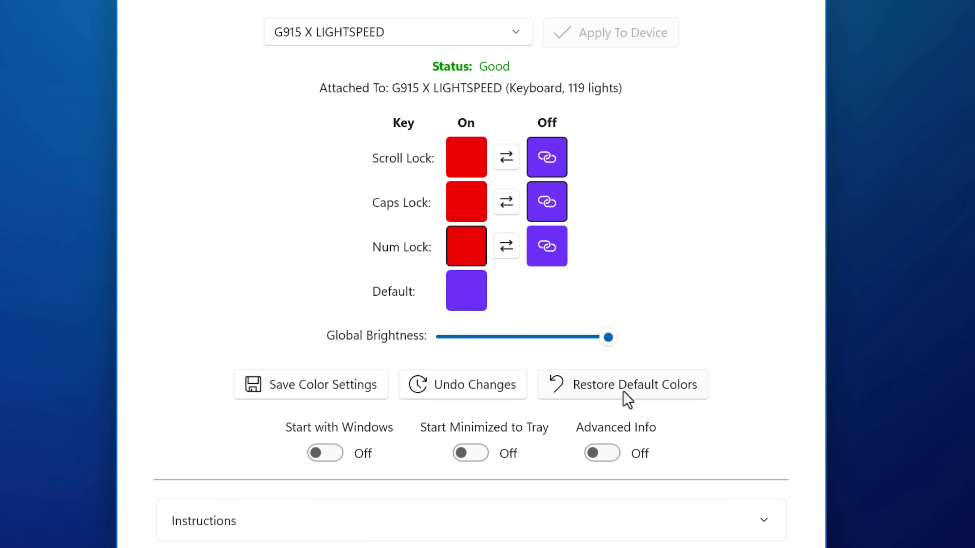
{"action": "left_click", "coordinate": [621, 391]}
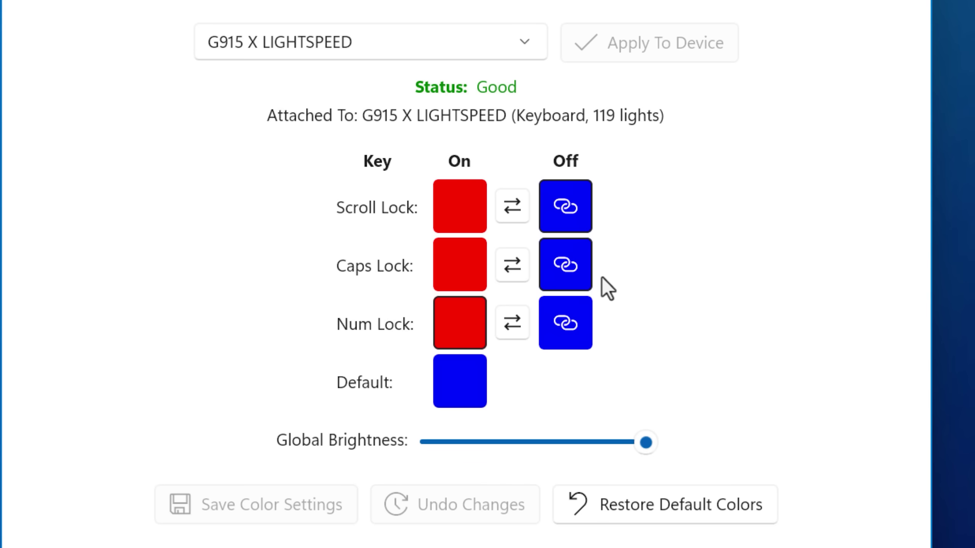
Step: Link Caps Lock's off colour back to the default colour
{"action": "left_click", "coordinate": [578, 276]}
{"action": "left_click", "coordinate": [660, 291]}
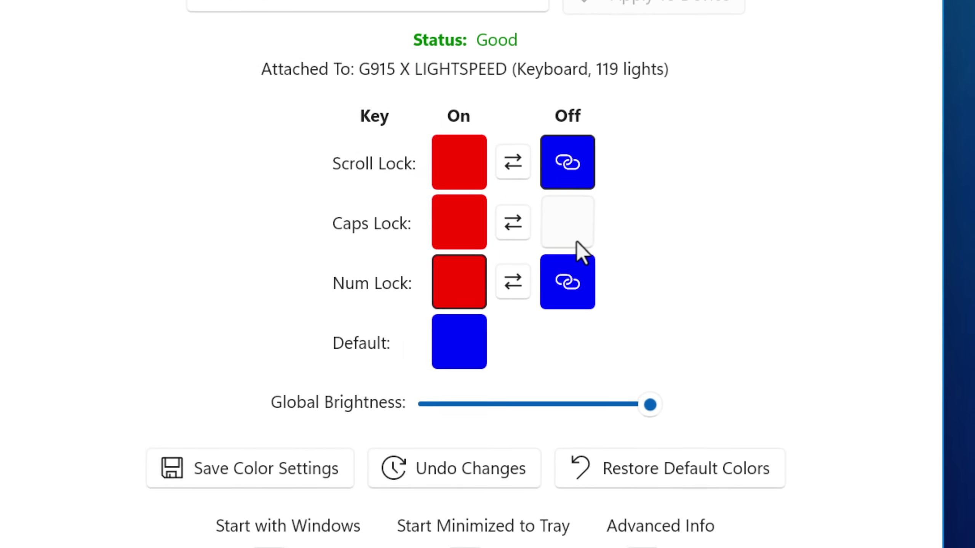
{"action": "left_click", "coordinate": [575, 286]}
{"action": "left_click", "coordinate": [163, 477]}
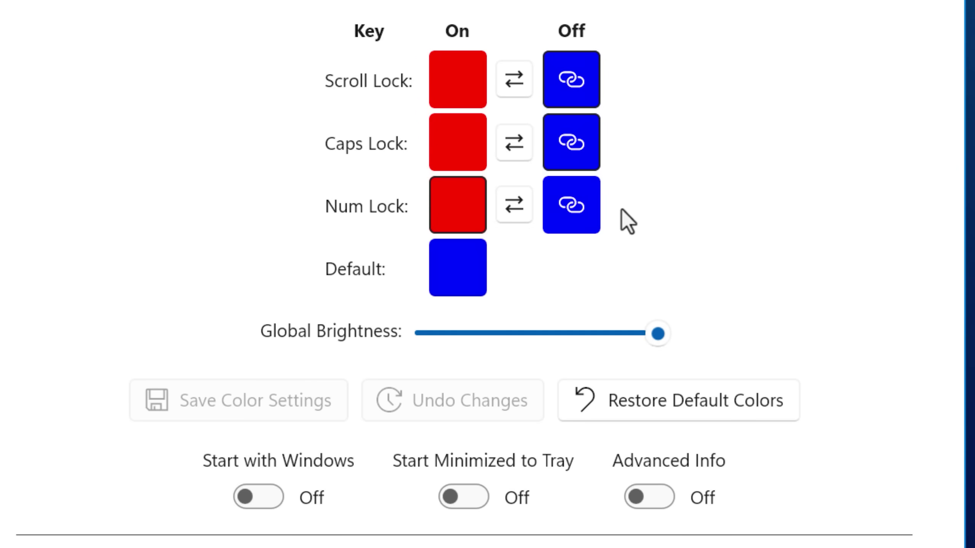
Step: Change the default colour to cyan
{"action": "left_click", "coordinate": [457, 269]}
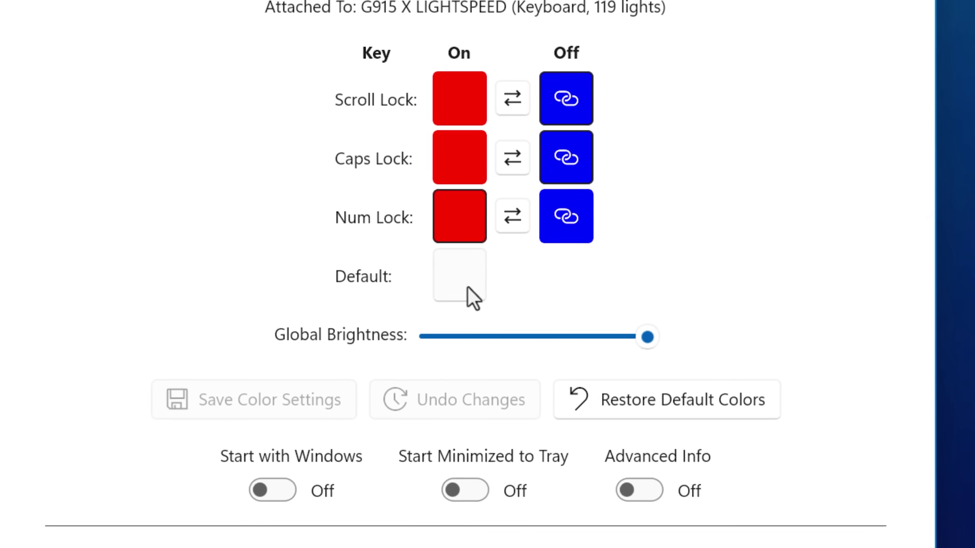
{"action": "left_click_drag", "start_coordinate": [296, 112], "coordinate": [272, 148]}
{"action": "left_click", "coordinate": [529, 334]}
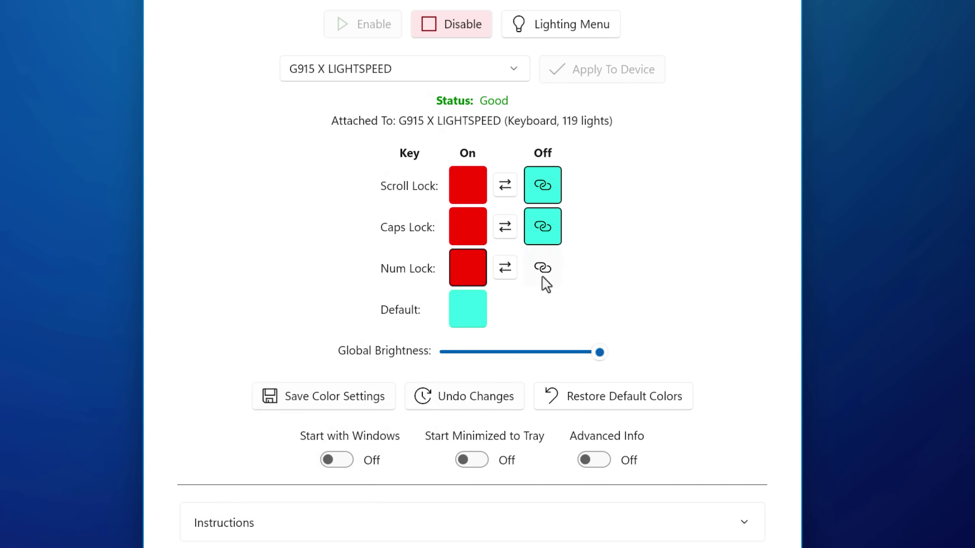
Step: Set Caps Lock's off colour to magenta, then sync it back to the cyan default
{"action": "left_click", "coordinate": [550, 241]}
{"action": "left_click_drag", "start_coordinate": [441, 29], "coordinate": [437, 21]}
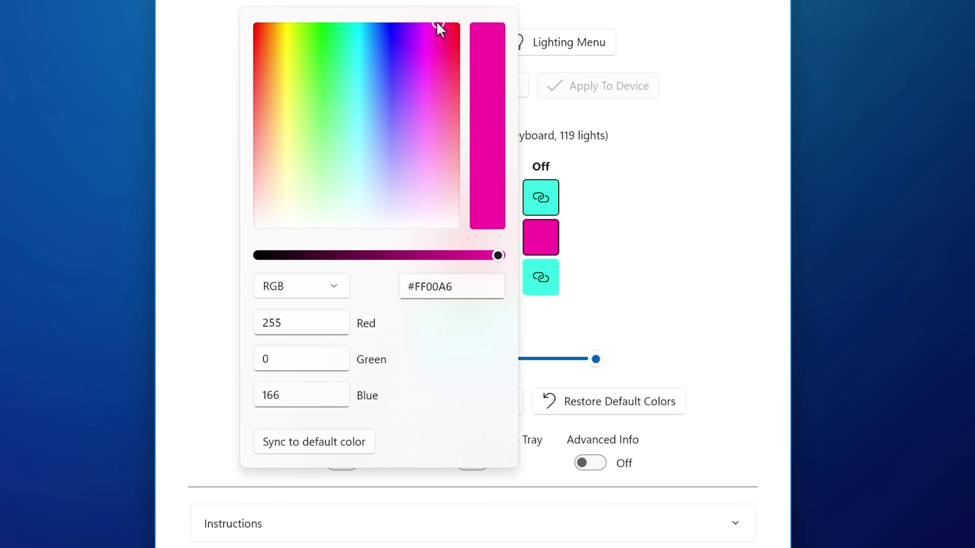
{"action": "left_click", "coordinate": [678, 55]}
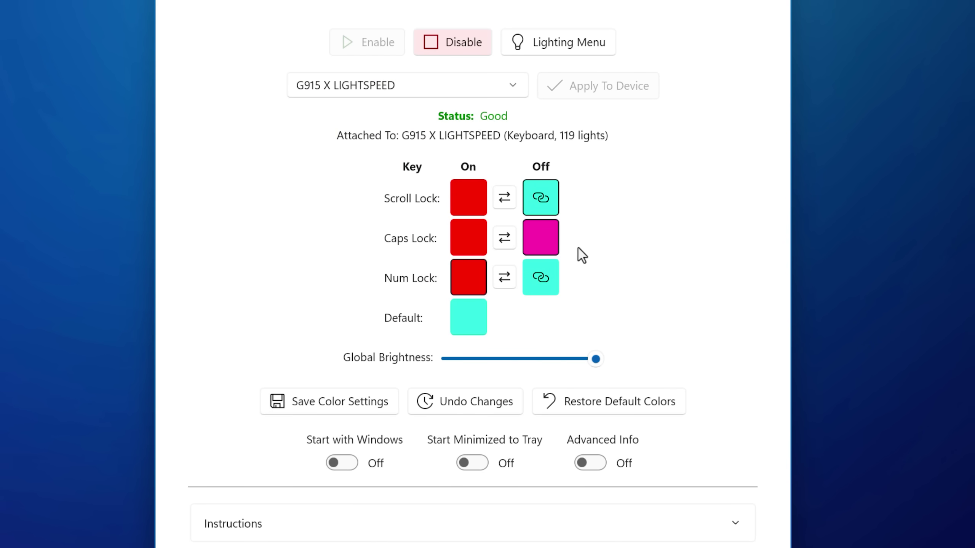
{"action": "left_click", "coordinate": [548, 247]}
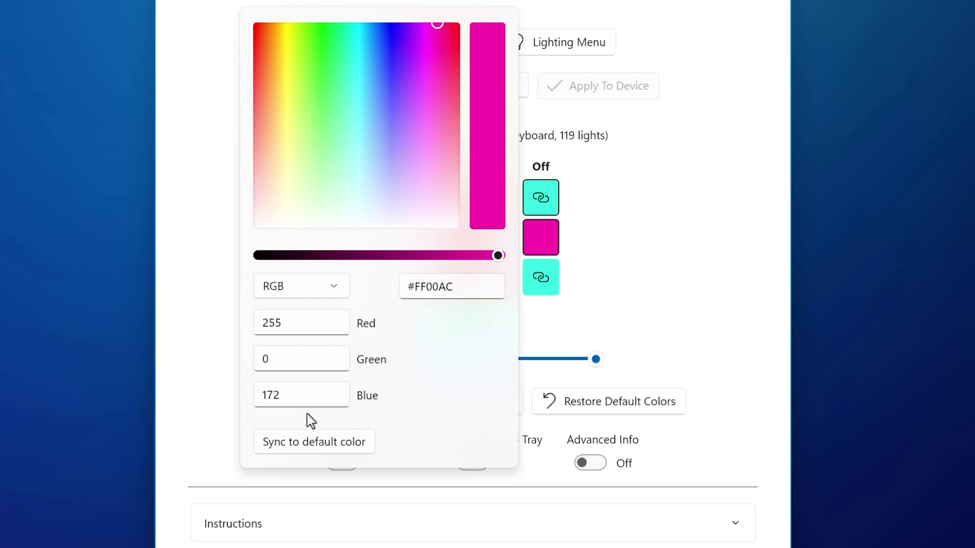
{"action": "left_click", "coordinate": [297, 451]}
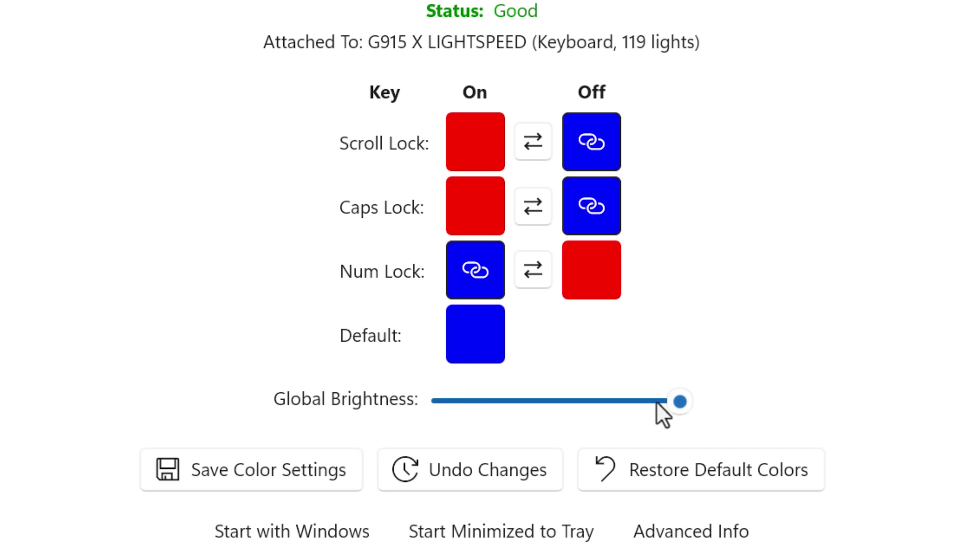
Step: Test lowering the global brightness, then discard the unsaved Num Lock colour swap
{"action": "mouse_move", "coordinate": [656, 403]}
{"action": "left_mouse_down"}
{"action": "mouse_move", "coordinate": [482, 401]}
{"action": "mouse_move", "coordinate": [590, 400]}
{"action": "mouse_move", "coordinate": [505, 403]}
{"action": "mouse_move", "coordinate": [662, 412]}
{"action": "mouse_move", "coordinate": [729, 403]}
{"action": "left_mouse_up"}
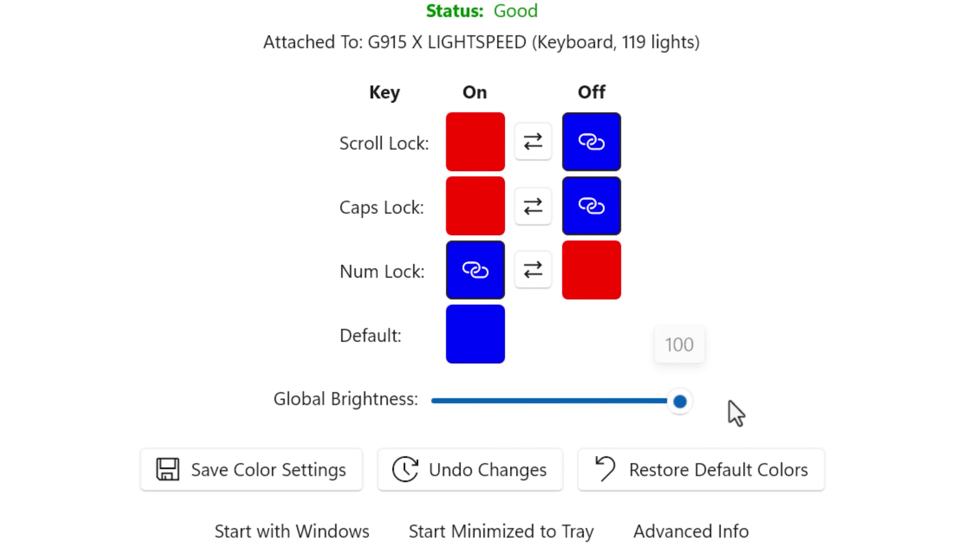
{"action": "left_click", "coordinate": [478, 476]}
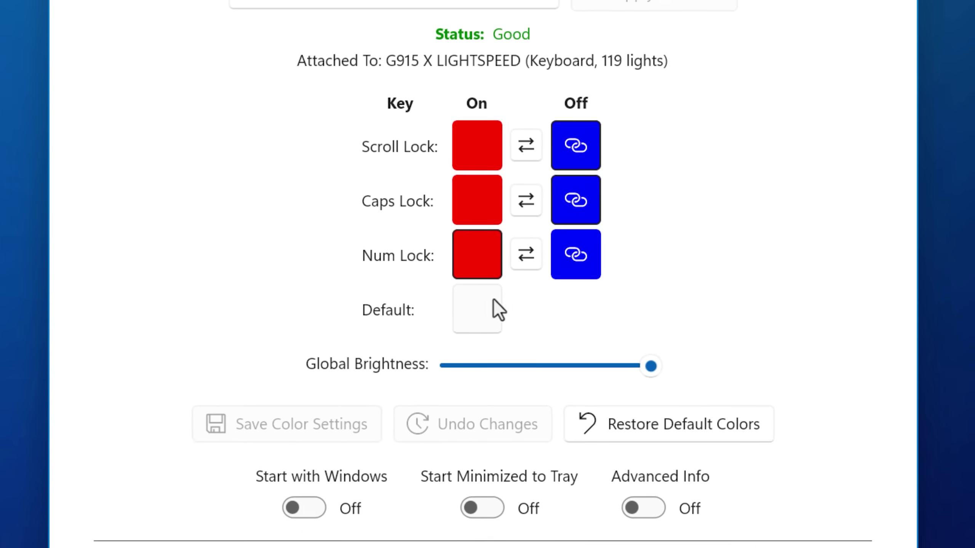
Step: Set the default colour to green and save the colour settings
{"action": "left_click", "coordinate": [484, 289]}
{"action": "left_click", "coordinate": [259, 61]}
{"action": "left_click", "coordinate": [226, 63]}
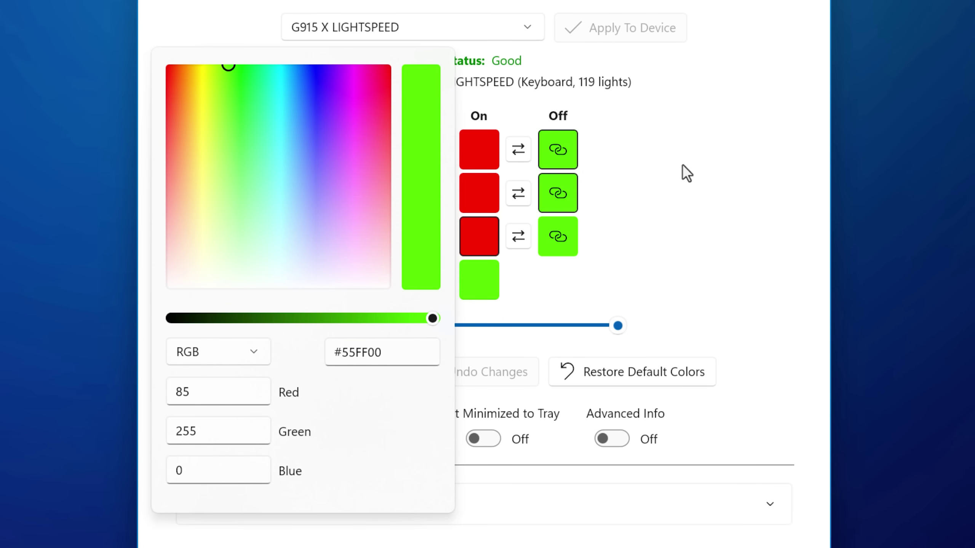
{"action": "left_click", "coordinate": [681, 172]}
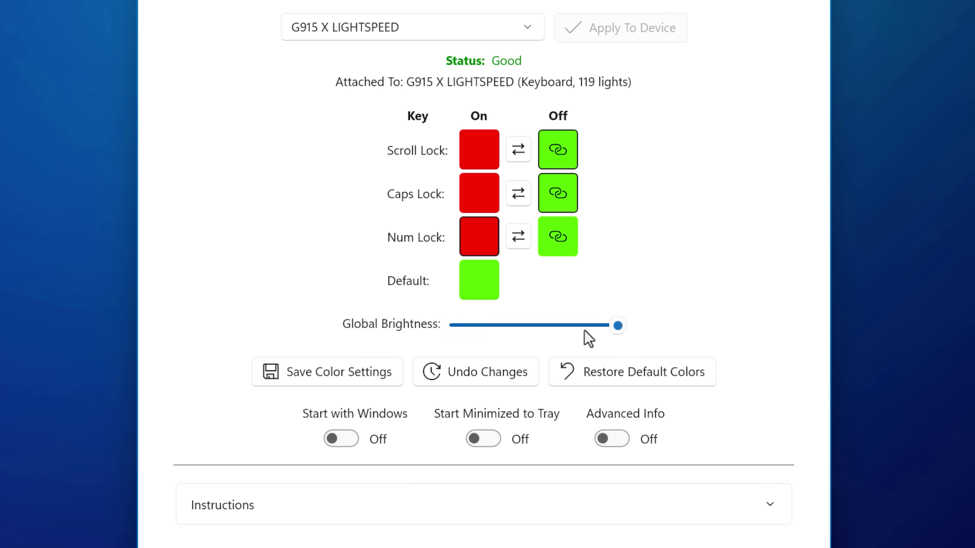
{"action": "left_click", "coordinate": [368, 373]}
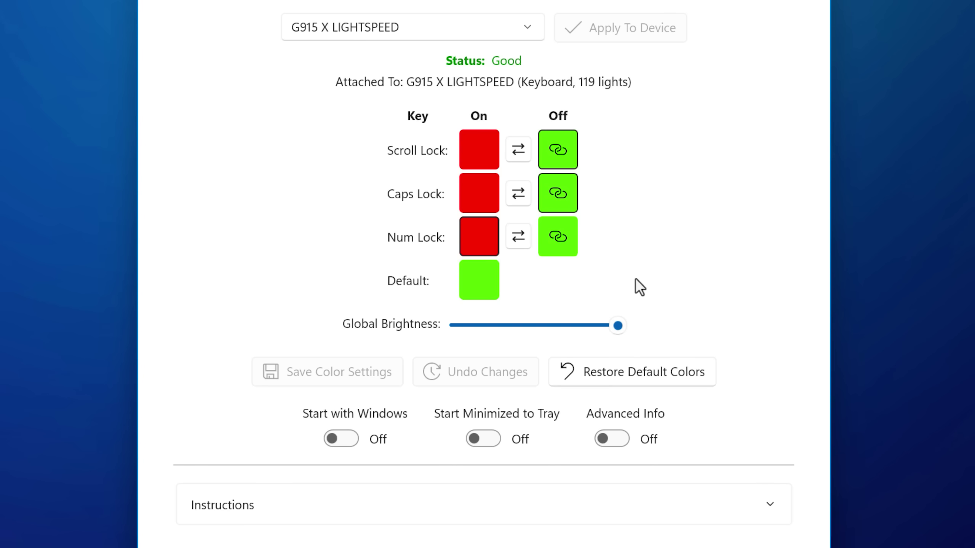
Step: Restore the default blue colours and save the colour settings
{"action": "left_click", "coordinate": [649, 381]}
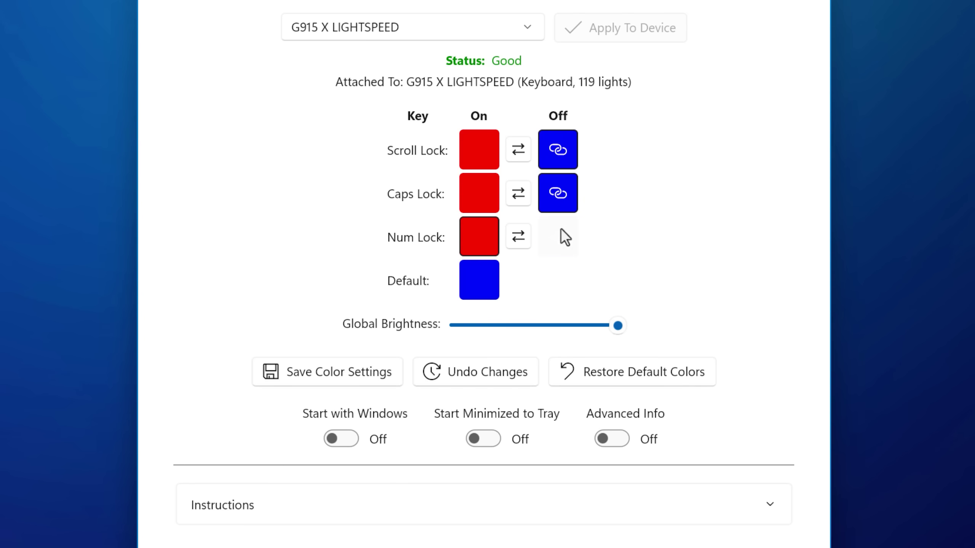
{"action": "left_click", "coordinate": [485, 373]}
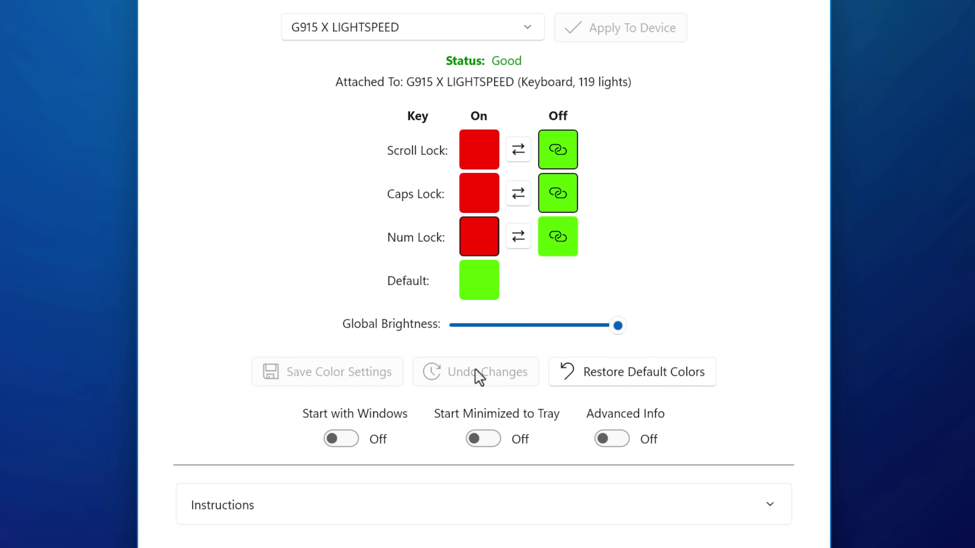
{"action": "left_click", "coordinate": [582, 374]}
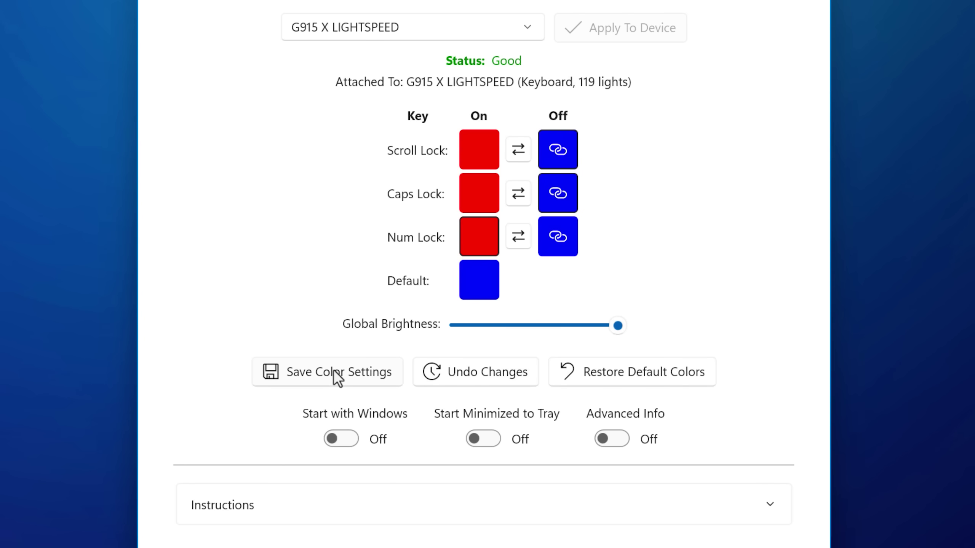
{"action": "left_click", "coordinate": [345, 369]}
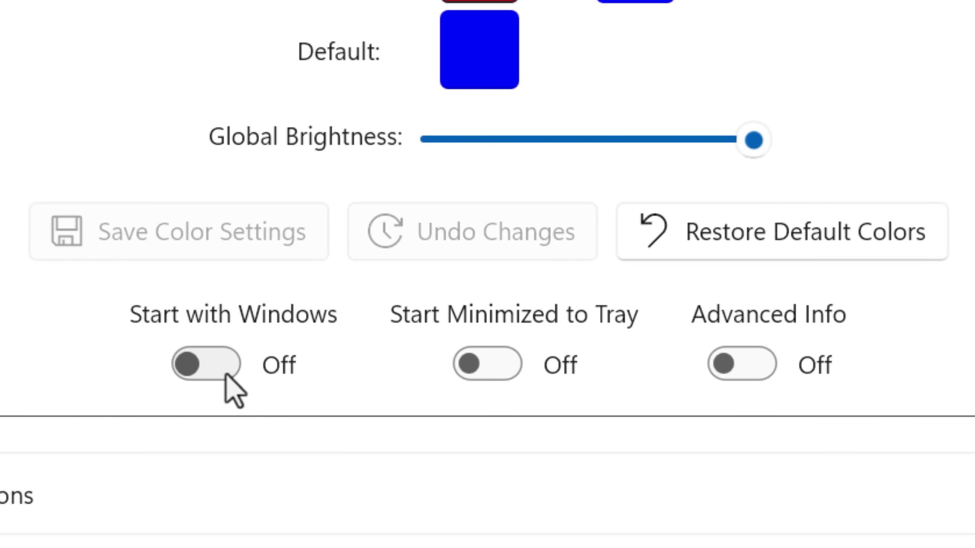
Step: Turn on Start with Windows, Start Minimized to Tray and Advanced Info to show the G915 X LIGHTSPEED's device details
{"action": "left_click", "coordinate": [223, 373]}
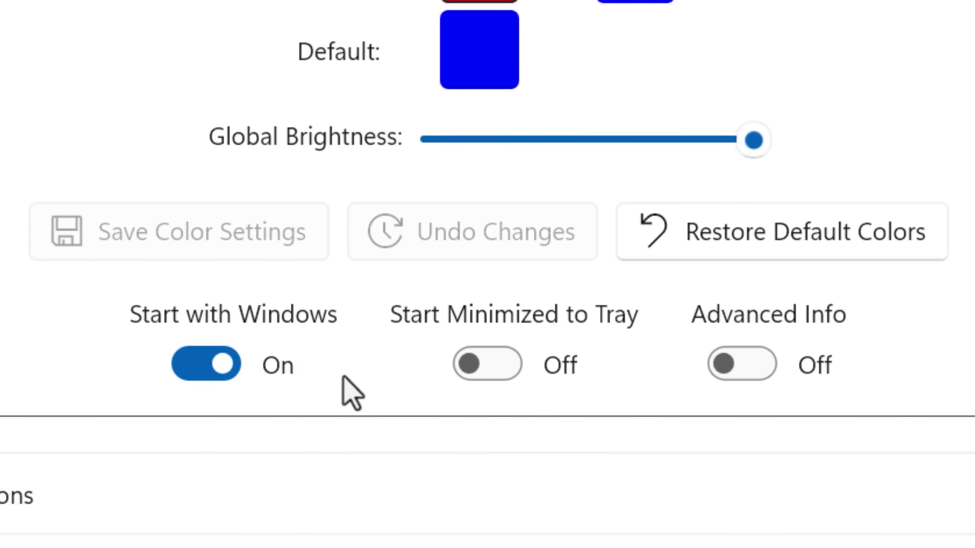
{"action": "left_click", "coordinate": [498, 370]}
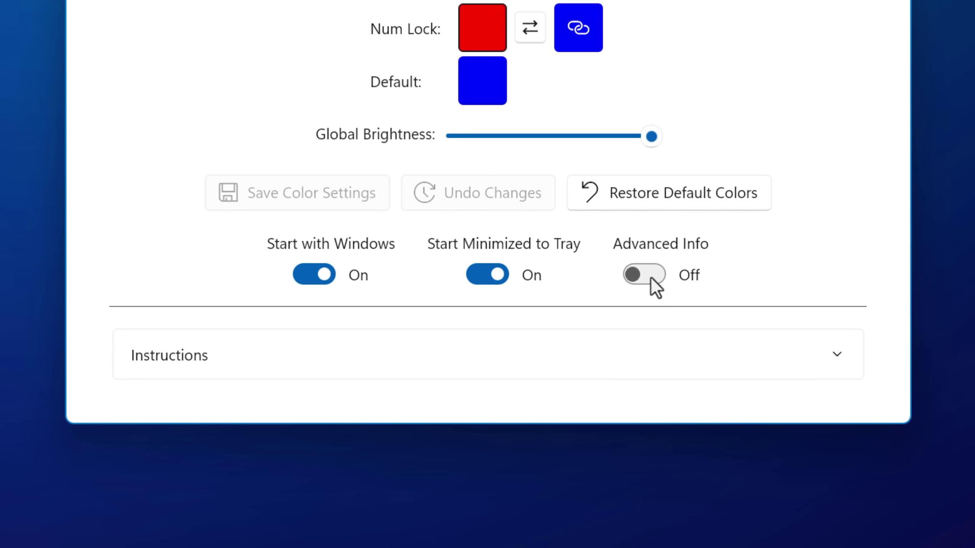
{"action": "left_click", "coordinate": [652, 276]}
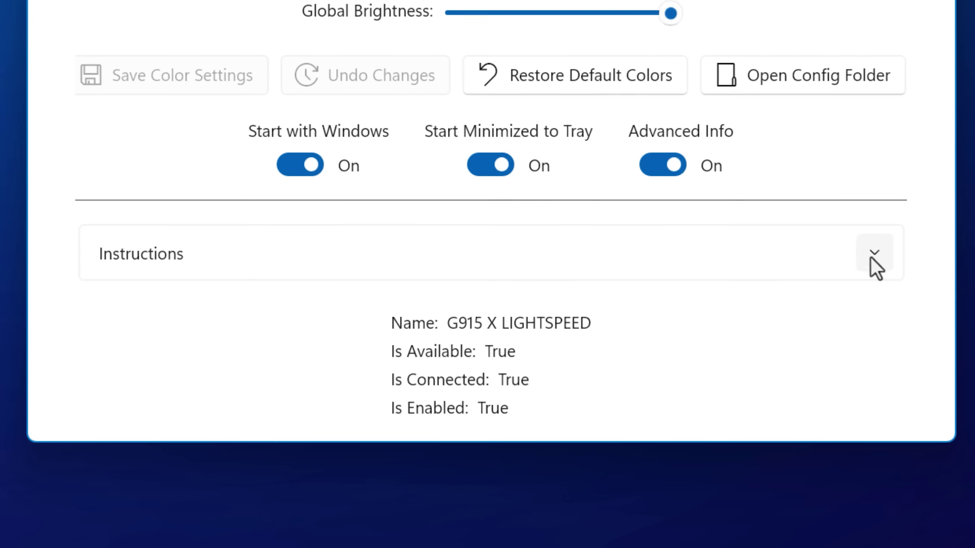
{"action": "left_click", "coordinate": [626, 245]}
{"action": "left_click", "coordinate": [659, 235]}
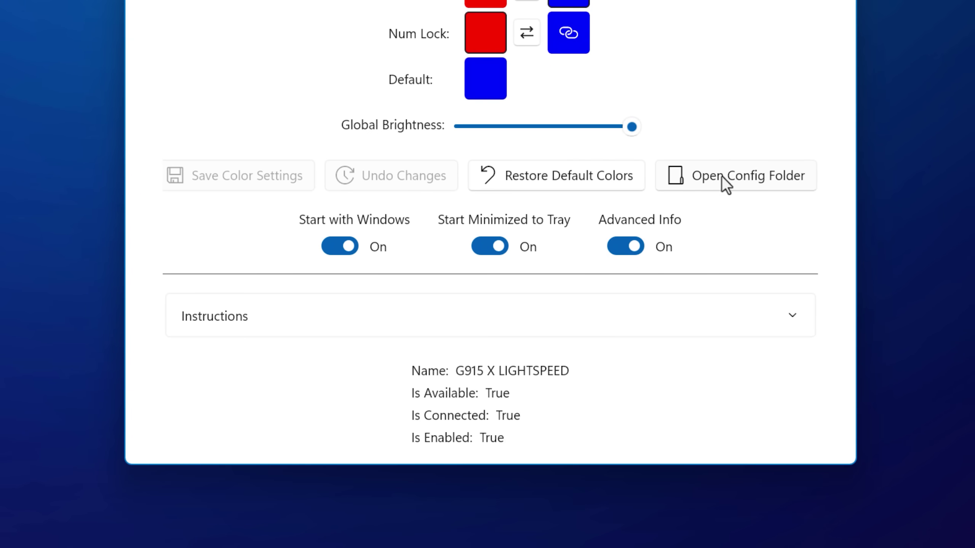
Step: Open the app's LocalState config folder in Directory Opus to view Key_Indicator_Config.json
{"action": "left_click", "coordinate": [730, 183]}
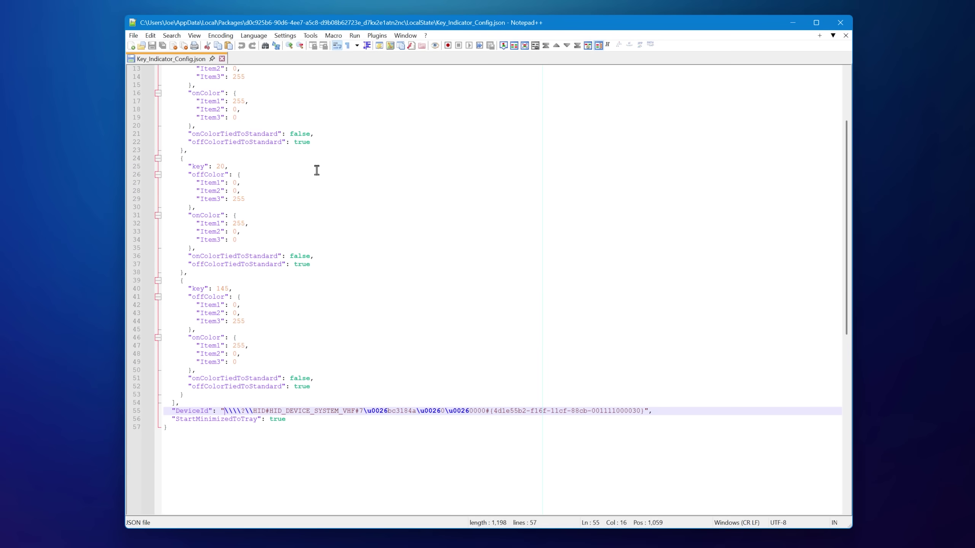
{"action": "scroll", "coordinate": [345, 372], "scroll_direction": "up", "scroll_amount": 4}
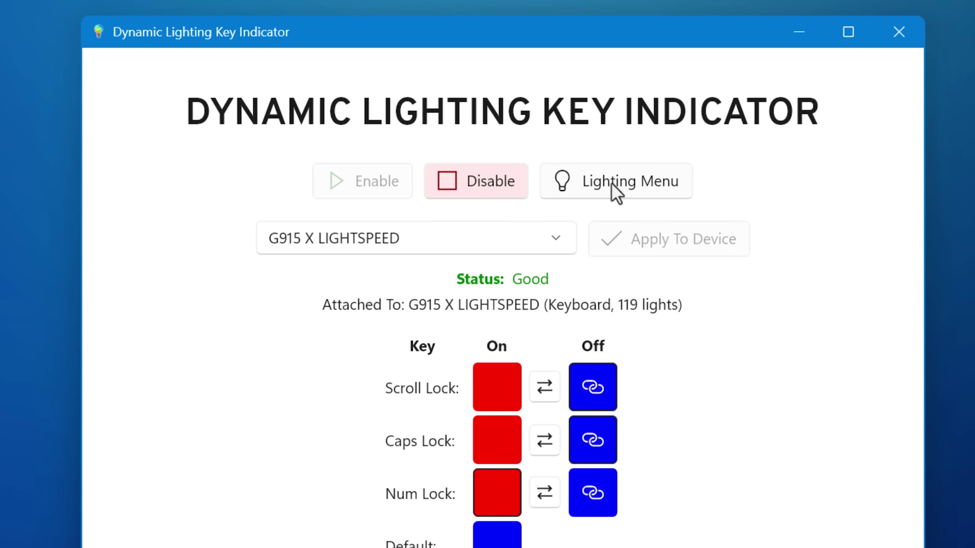
Step: Use Lighting Menu to open Windows Dynamic Lighting settings for the G915 keyboard
{"action": "left_click", "coordinate": [612, 183]}
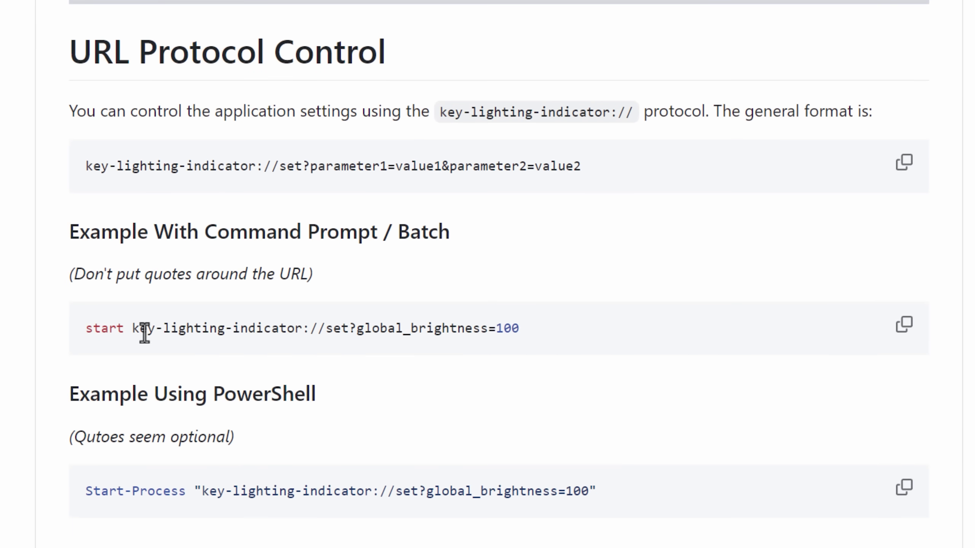
{"action": "left_click_drag", "start_coordinate": [147, 328], "coordinate": [321, 333]}
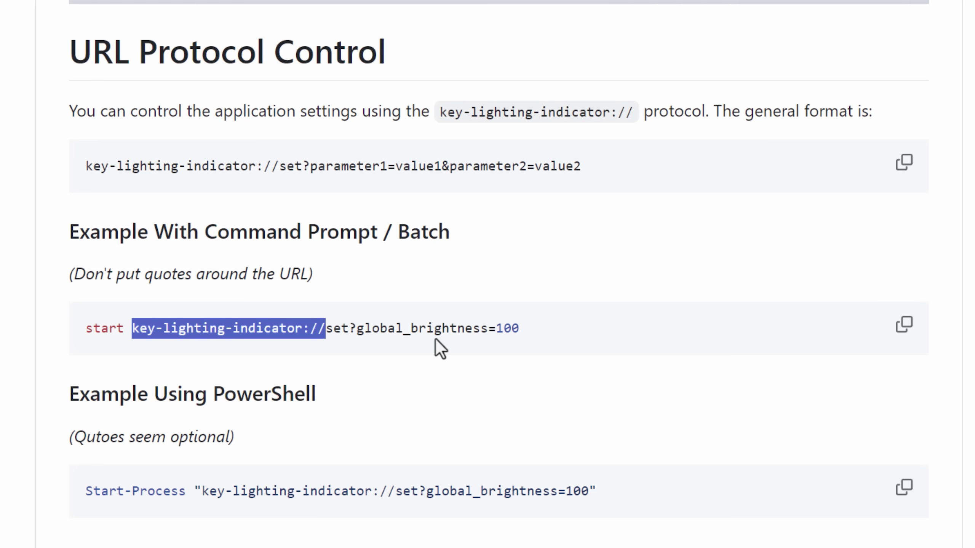
{"action": "left_click", "coordinate": [327, 333]}
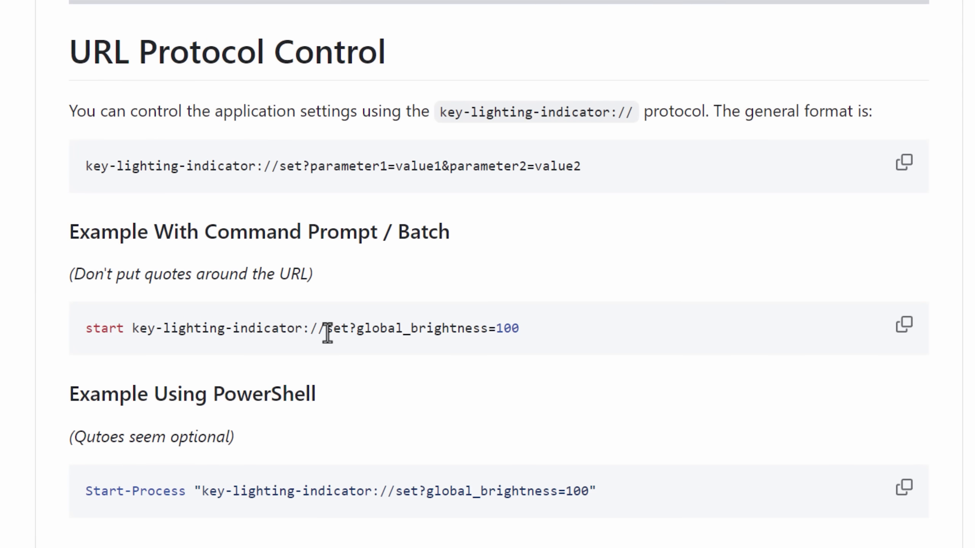
{"action": "left_click_drag", "start_coordinate": [324, 332], "coordinate": [188, 337]}
{"action": "left_click", "coordinate": [537, 318]}
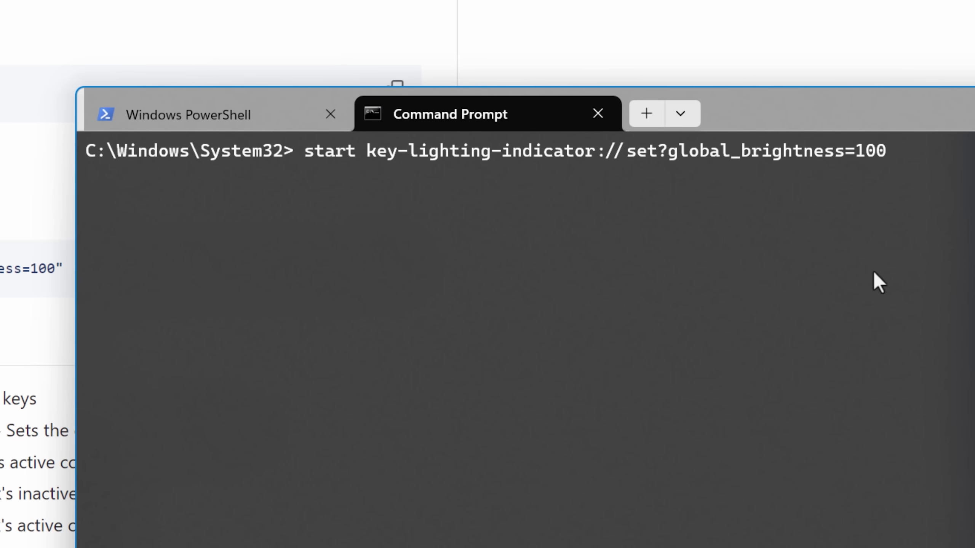
Step: Run the start command with global brightness 50 instead of 100, then check the dimmer key indicator
{"action": "key", "text": "BackSpace"}
{"action": "key", "text": "BackSpace"}
{"action": "key", "text": "BackSpace"}
{"action": "type", "text": "50"}
{"action": "key", "text": "Return"}
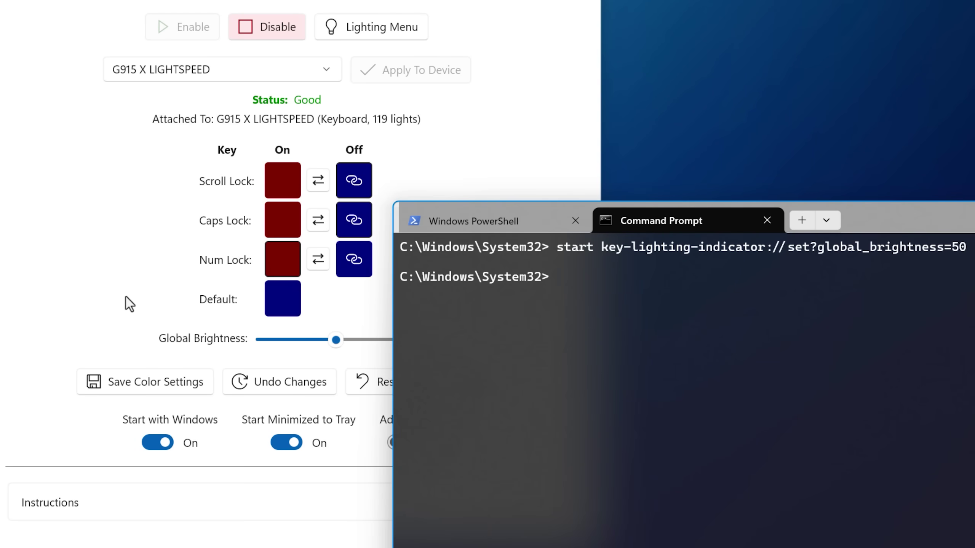
{"action": "left_click", "coordinate": [130, 304]}
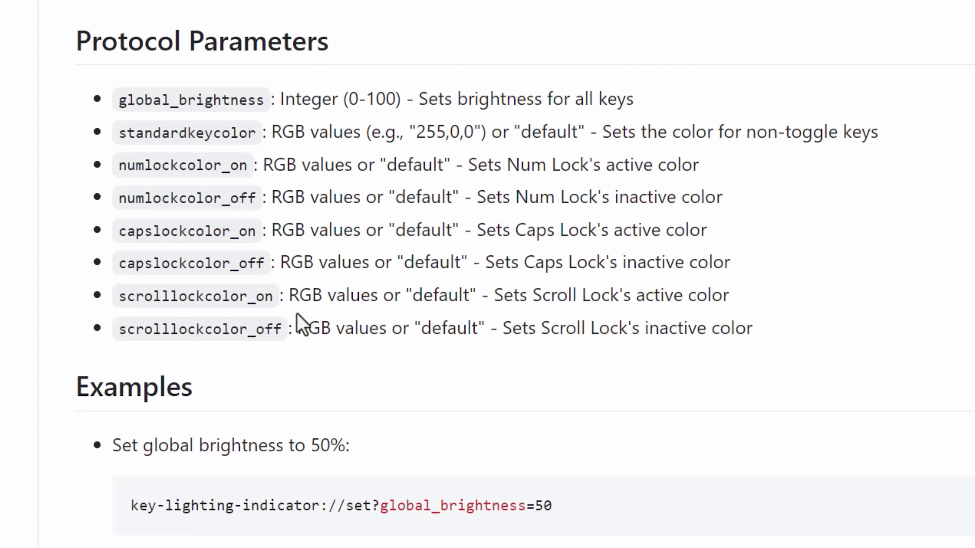
{"action": "scroll", "coordinate": [331, 212], "scroll_direction": "down", "scroll_amount": 3}
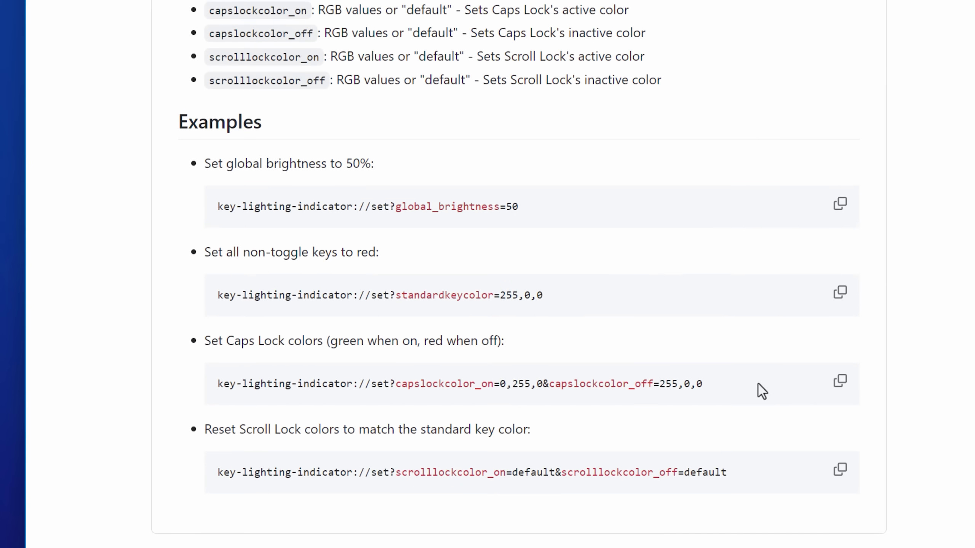
{"action": "scroll", "coordinate": [687, 377], "scroll_direction": "up", "scroll_amount": 5}
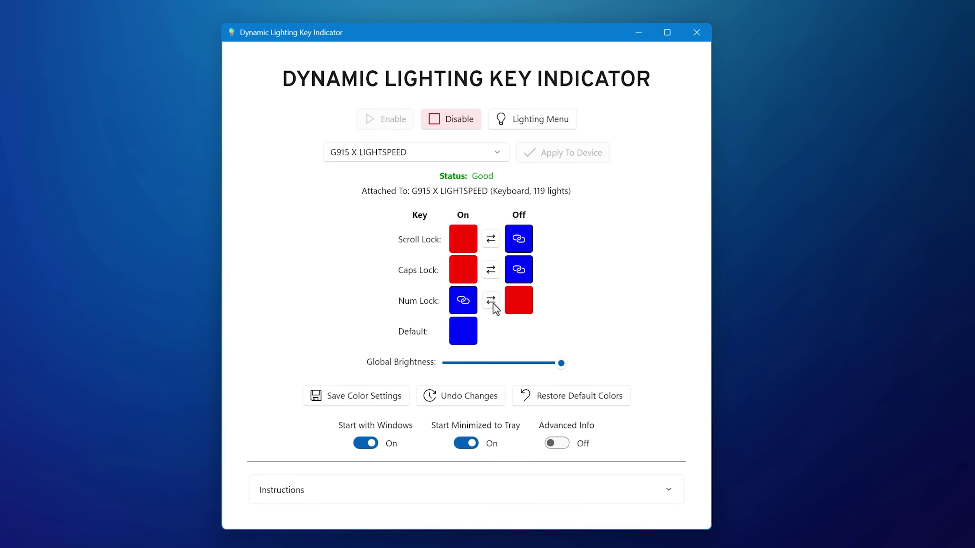